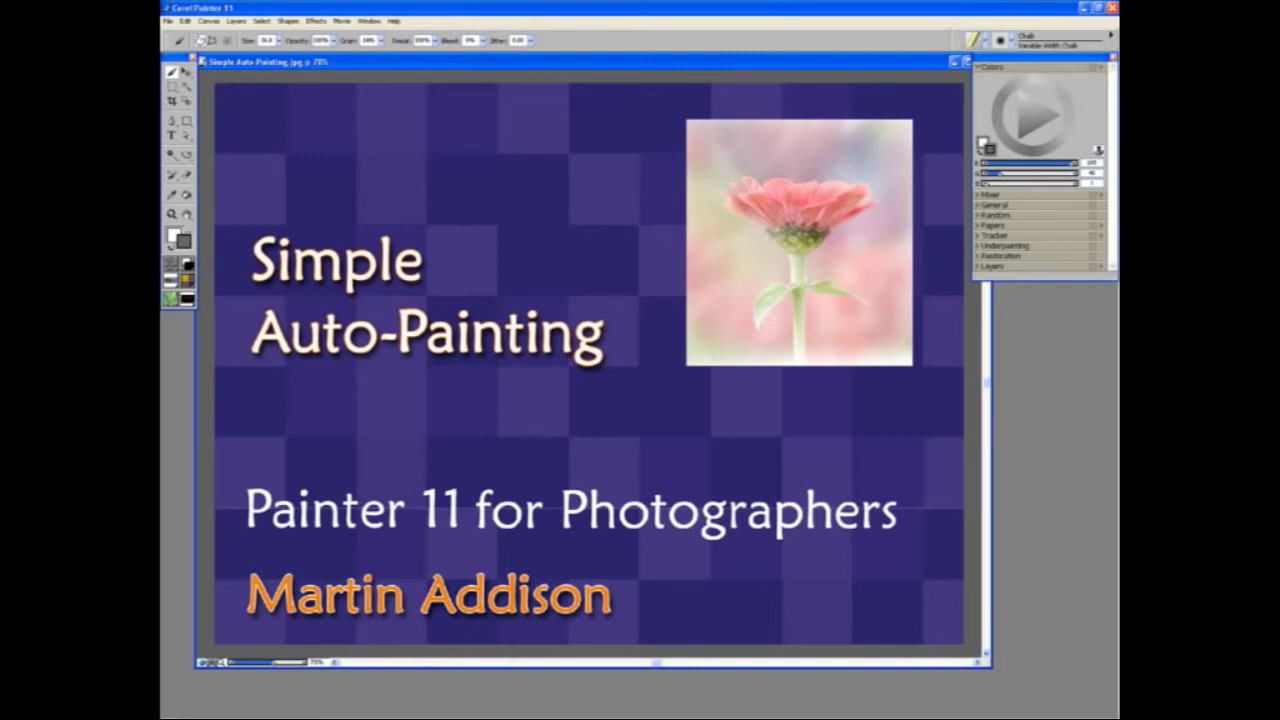
# - Close the Simple Auto-Painting title image with Ctrl+W to reveal Flower x 4.psd
pyautogui.hotkey('ctrl', 'w')
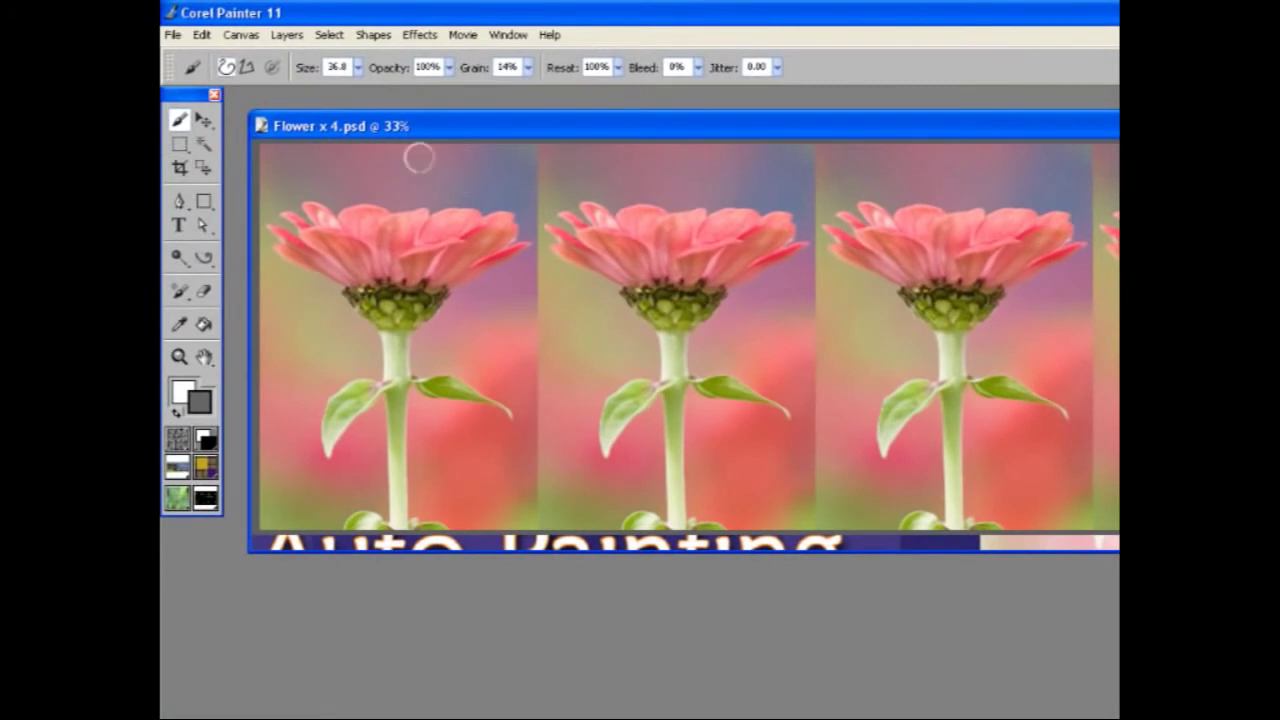
# - Make a Quick Clone of Flower x 4 and show the Auto-Painting panel
pyautogui.click(172, 34)
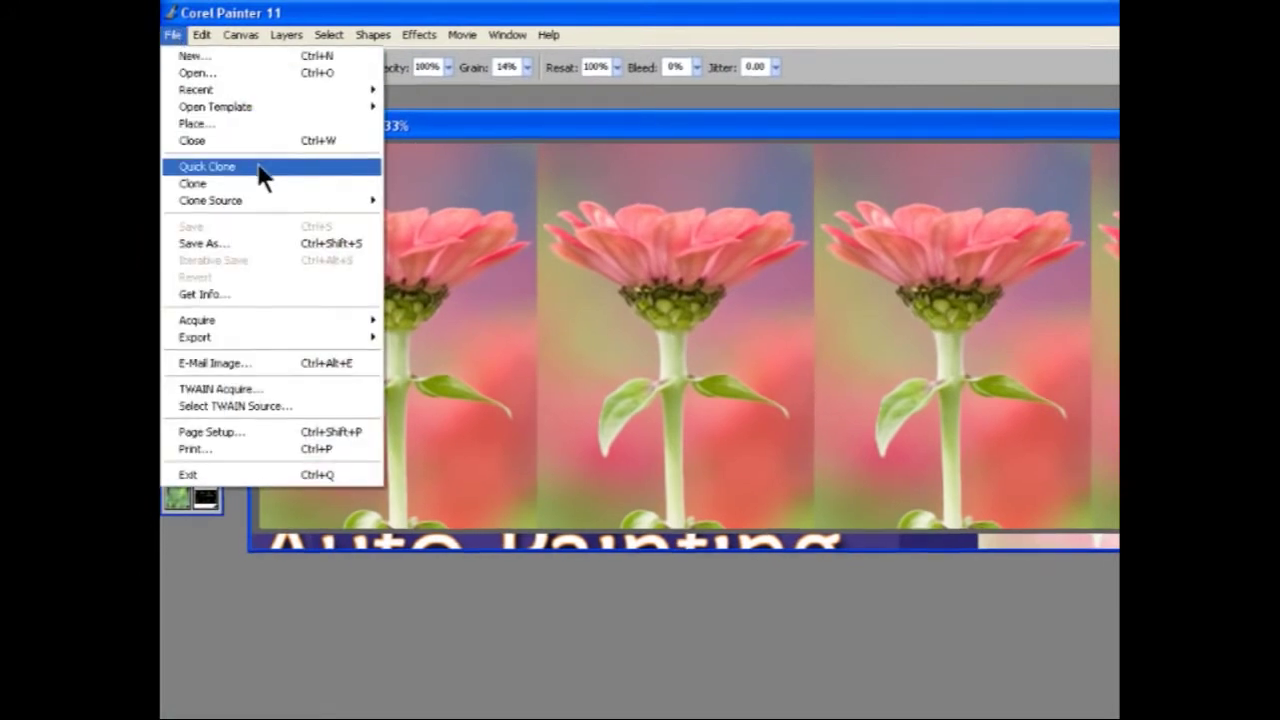
pyautogui.click(258, 170)
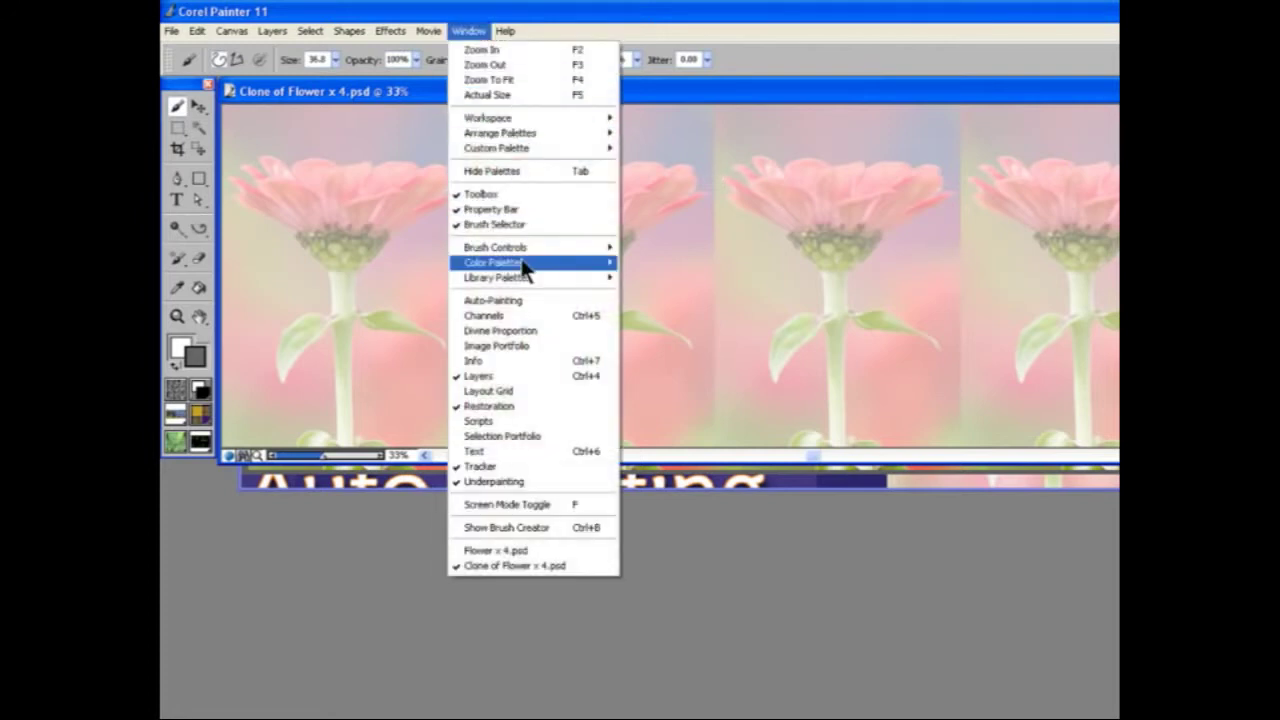
pyautogui.click(518, 302)
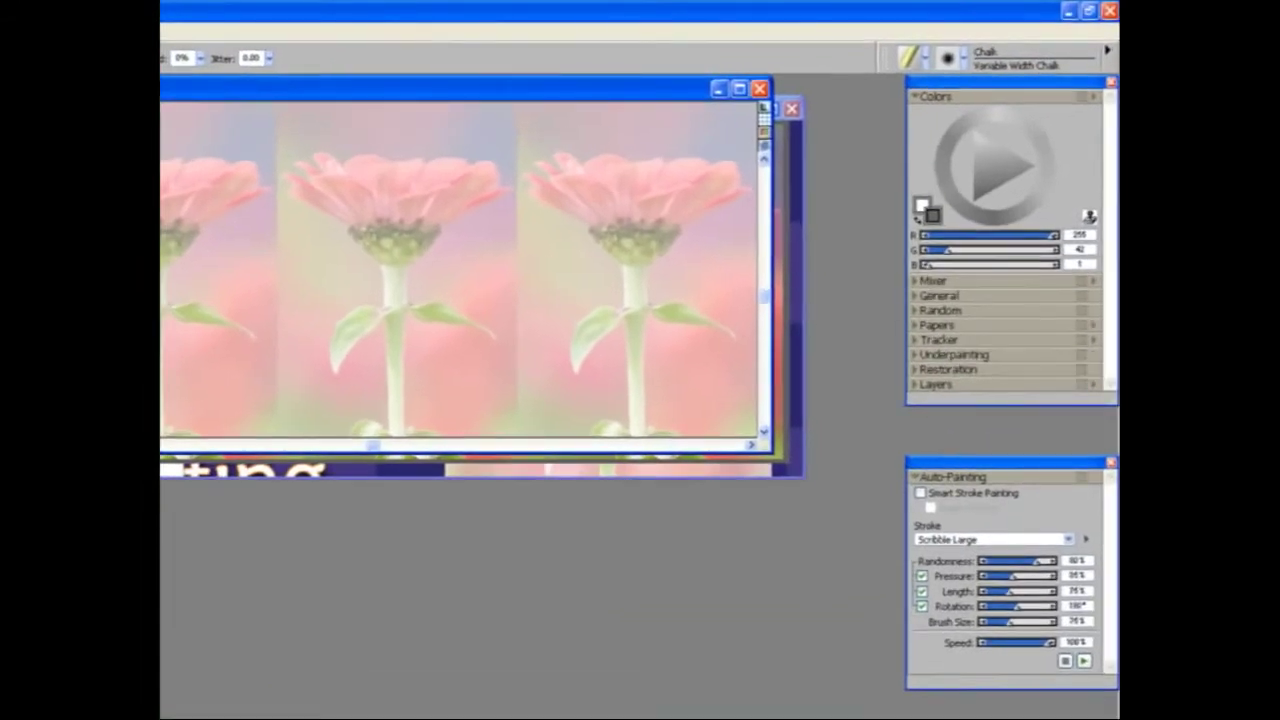
# - Switch to the Smart Stroke Brushes category and review the auto-painting Stroke list
pyautogui.click(912, 55)
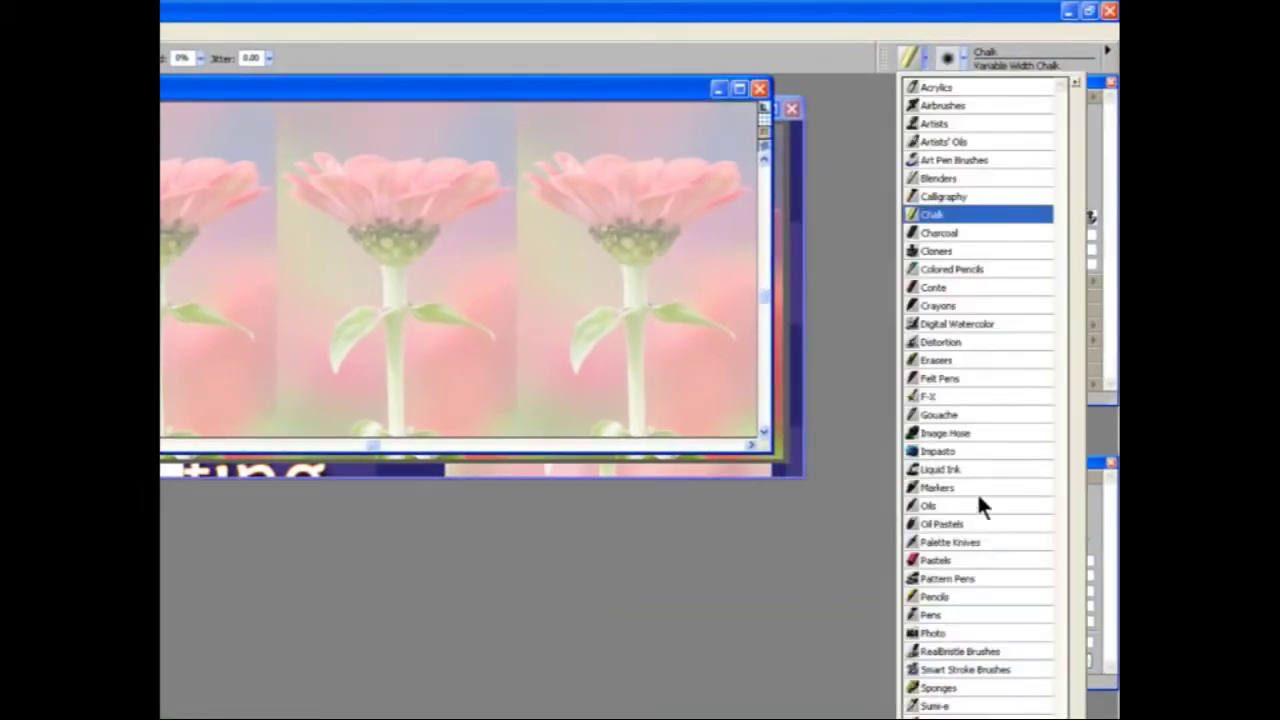
pyautogui.click(985, 669)
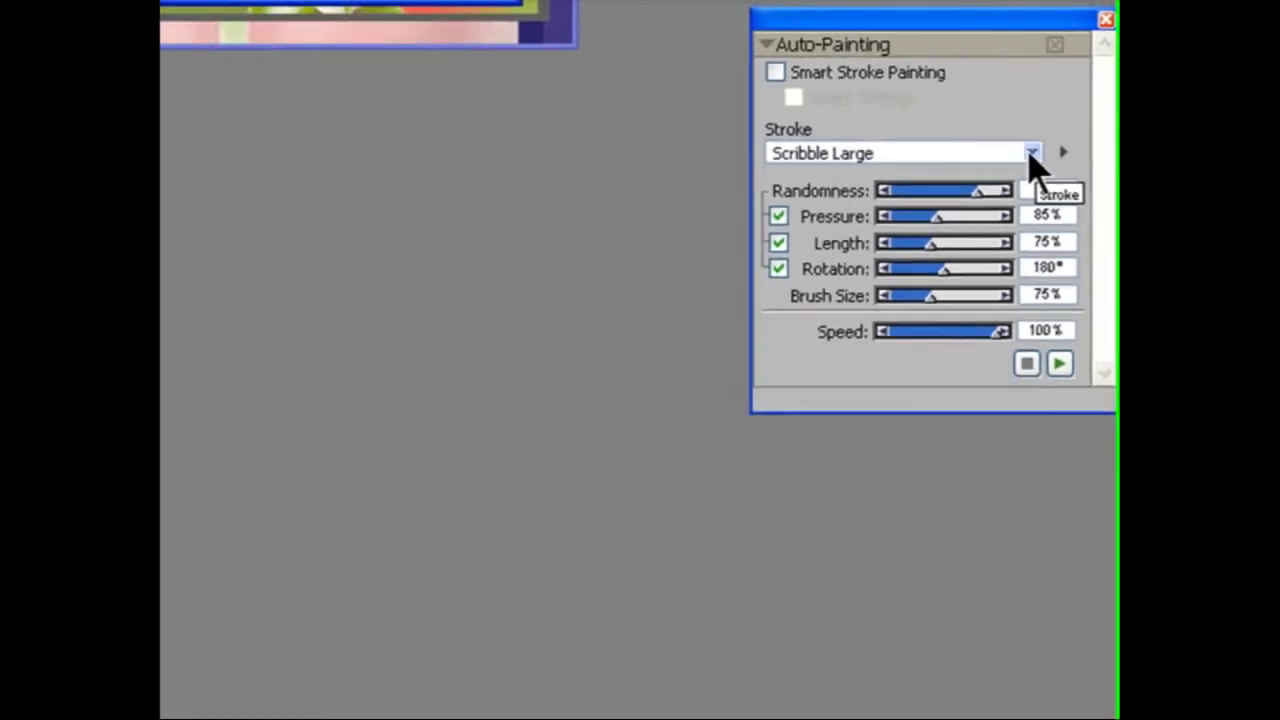
pyautogui.click(1031, 154)
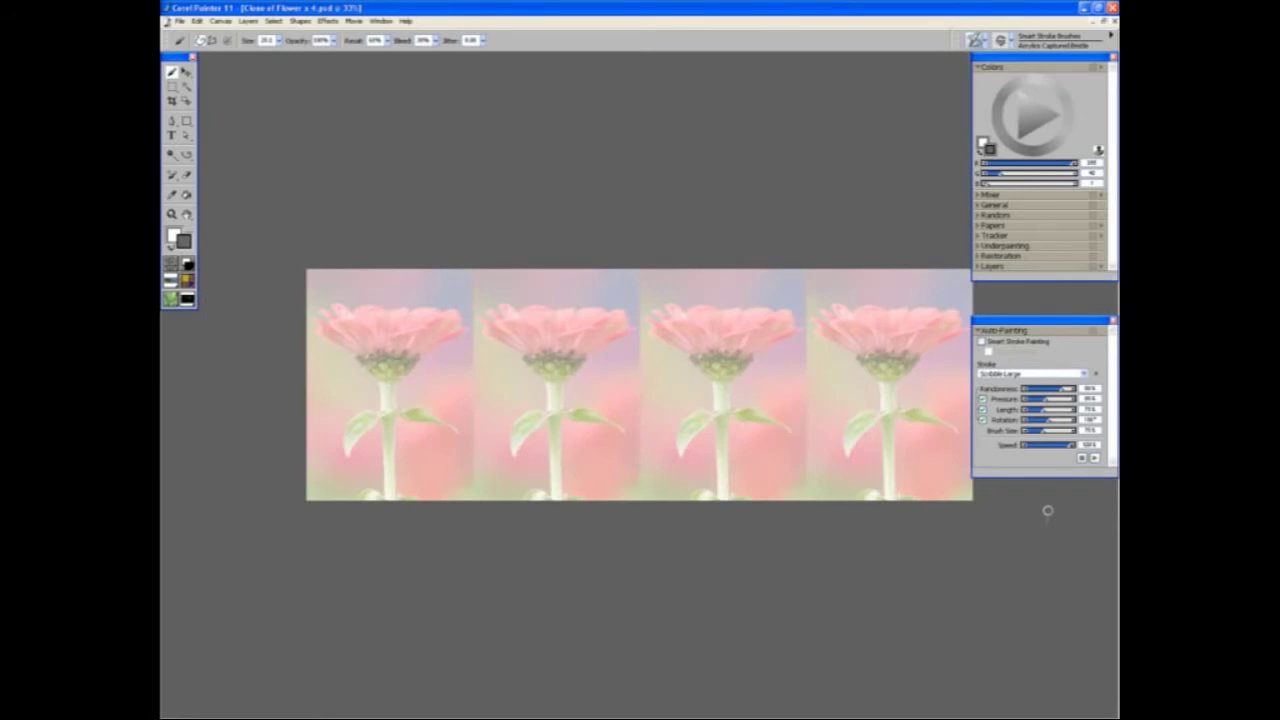
# - Zoom the clone to 75% and pick the Rectangular Selection tool
pyautogui.hotkey('ctrl', '+')
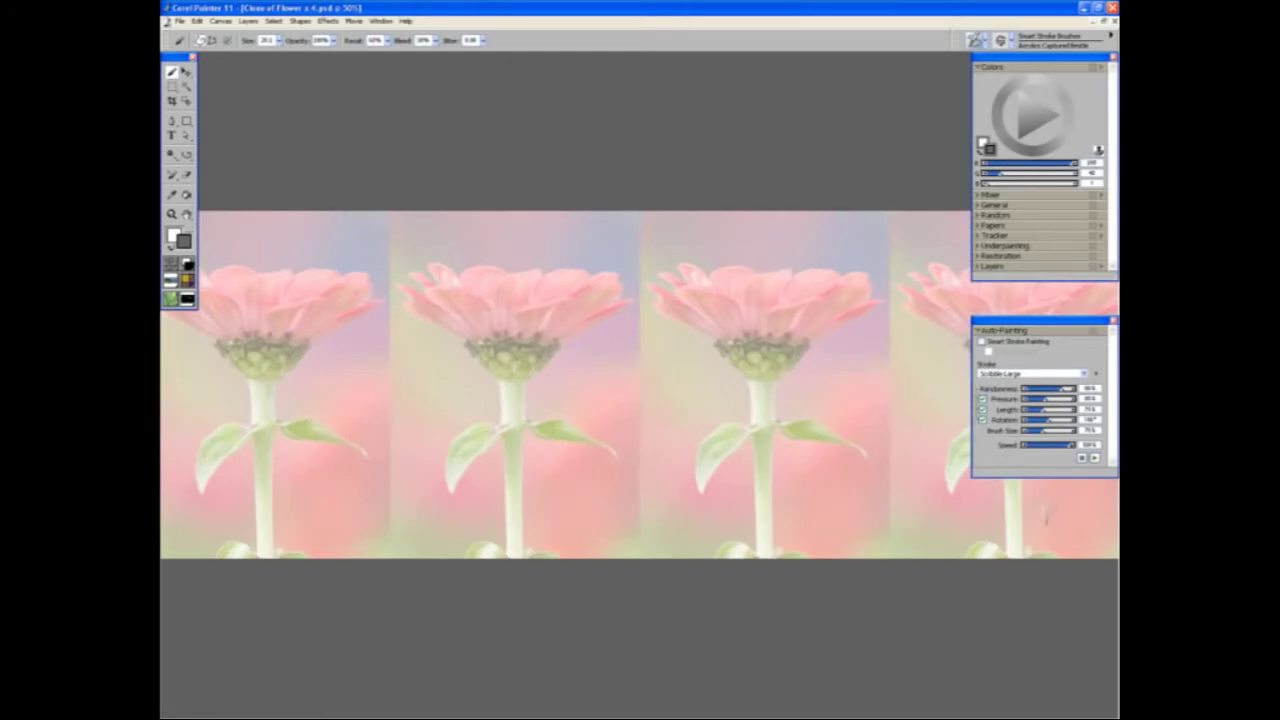
pyautogui.hotkey('ctrl', '+')
pyautogui.hotkey('ctrl', '+')
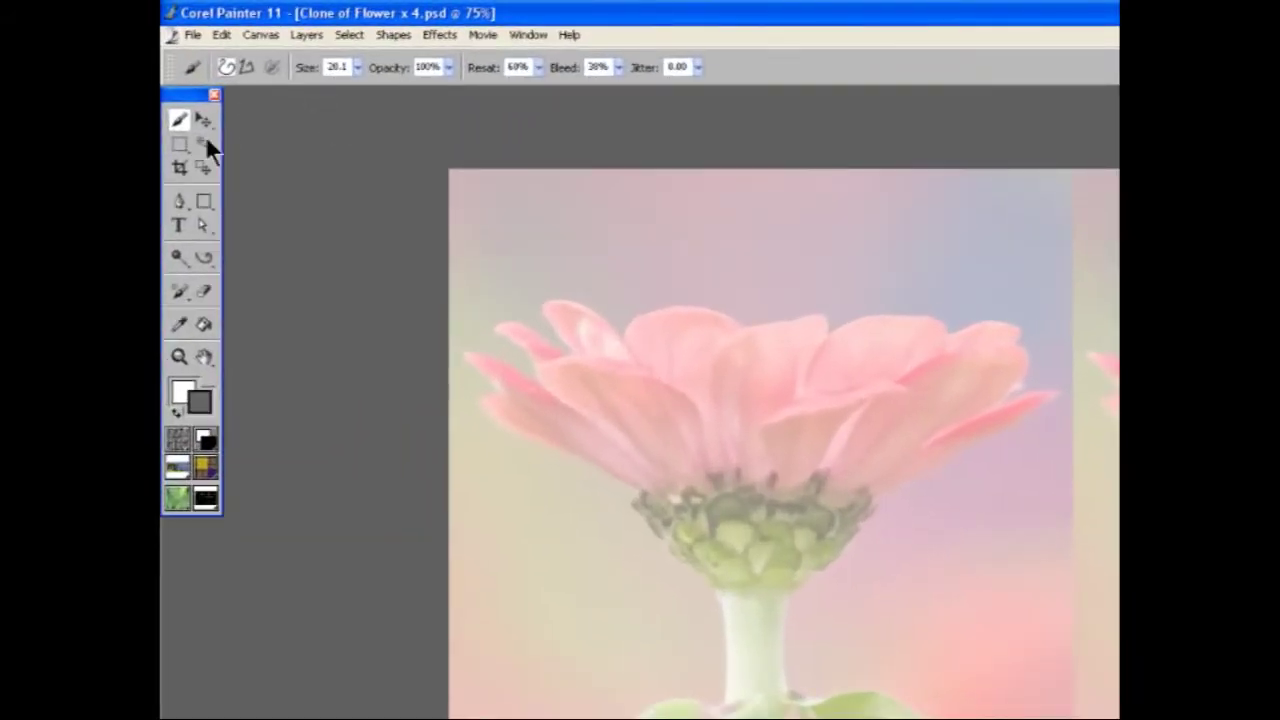
pyautogui.click(179, 146)
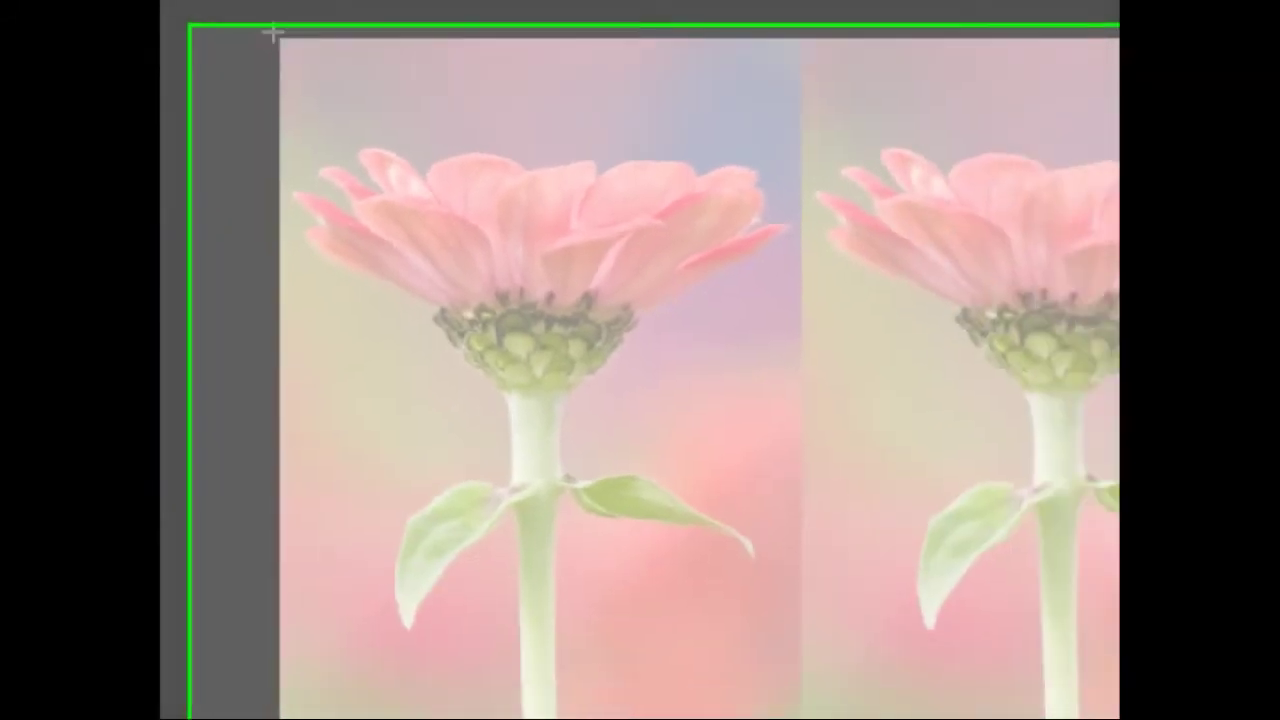
# - Select the left flower panel, auto-paint it with Scribble Large, and brush over the white gaps
pyautogui.moveTo(449, 170); pyautogui.dragTo(740, 719)
pyautogui.moveTo(476, 486); pyautogui.dragTo(742, 707)
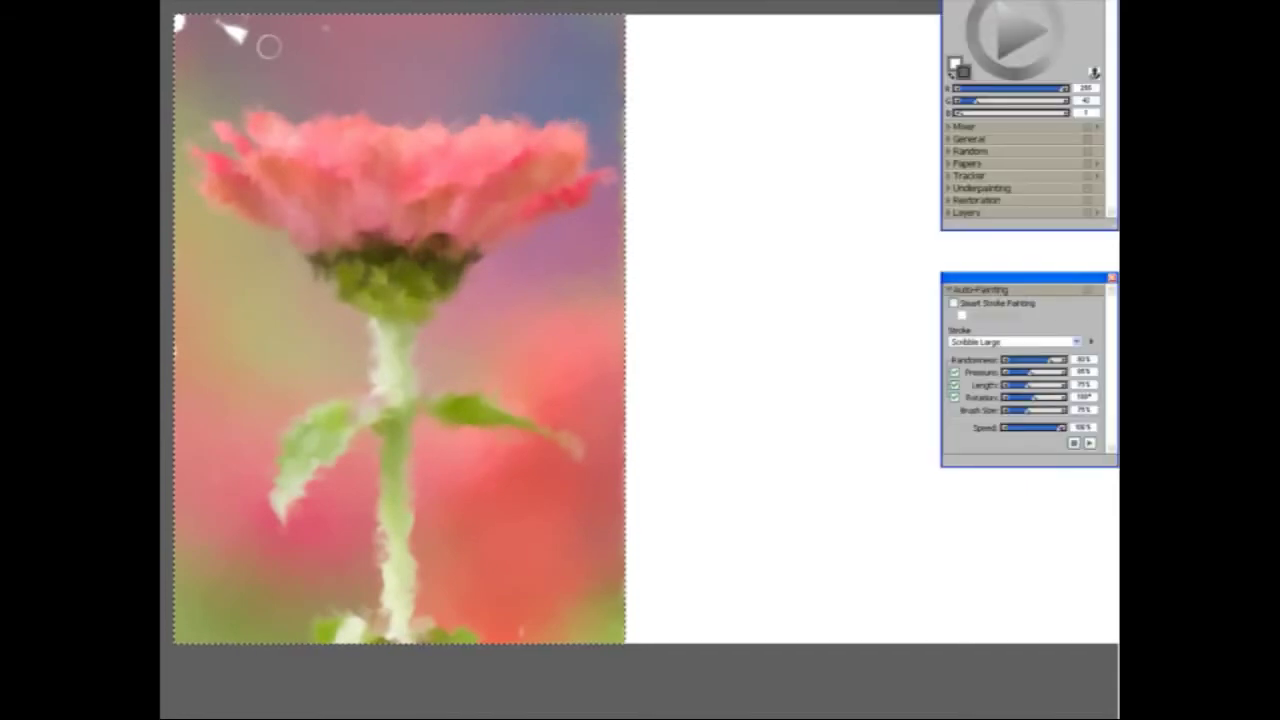
pyautogui.moveTo(229, 20); pyautogui.dragTo(177, 11)
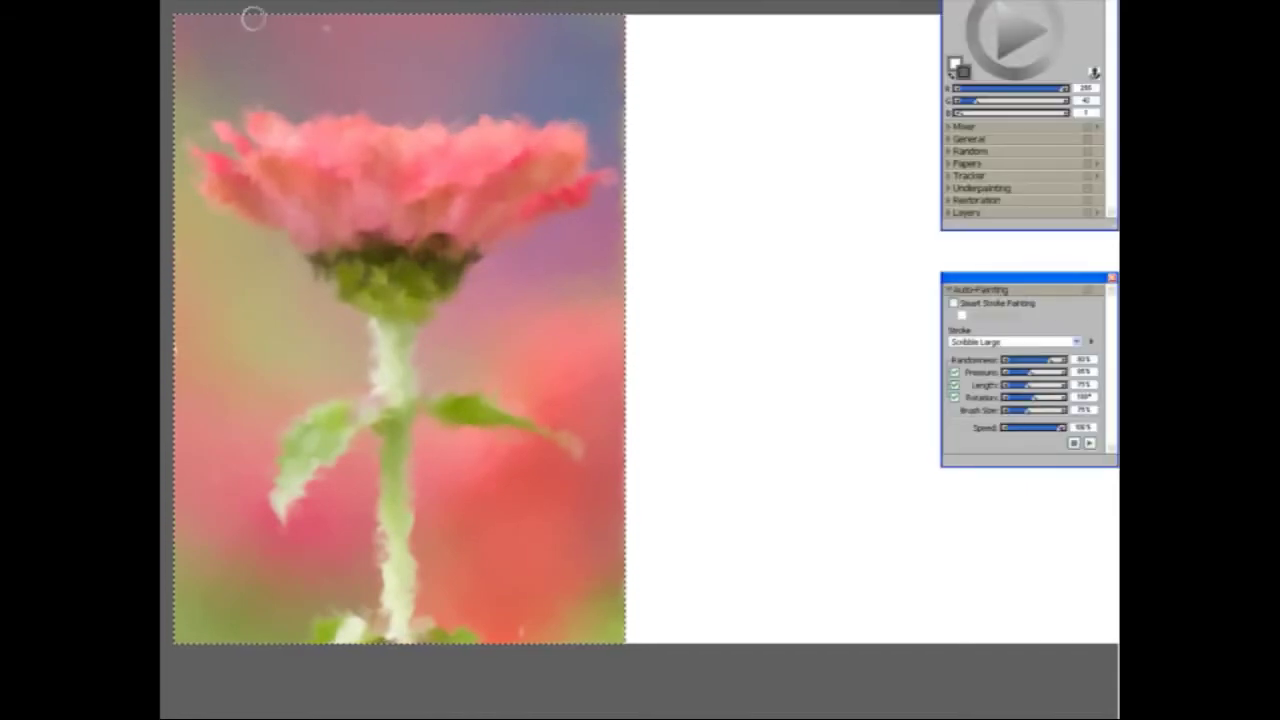
pyautogui.click(521, 630)
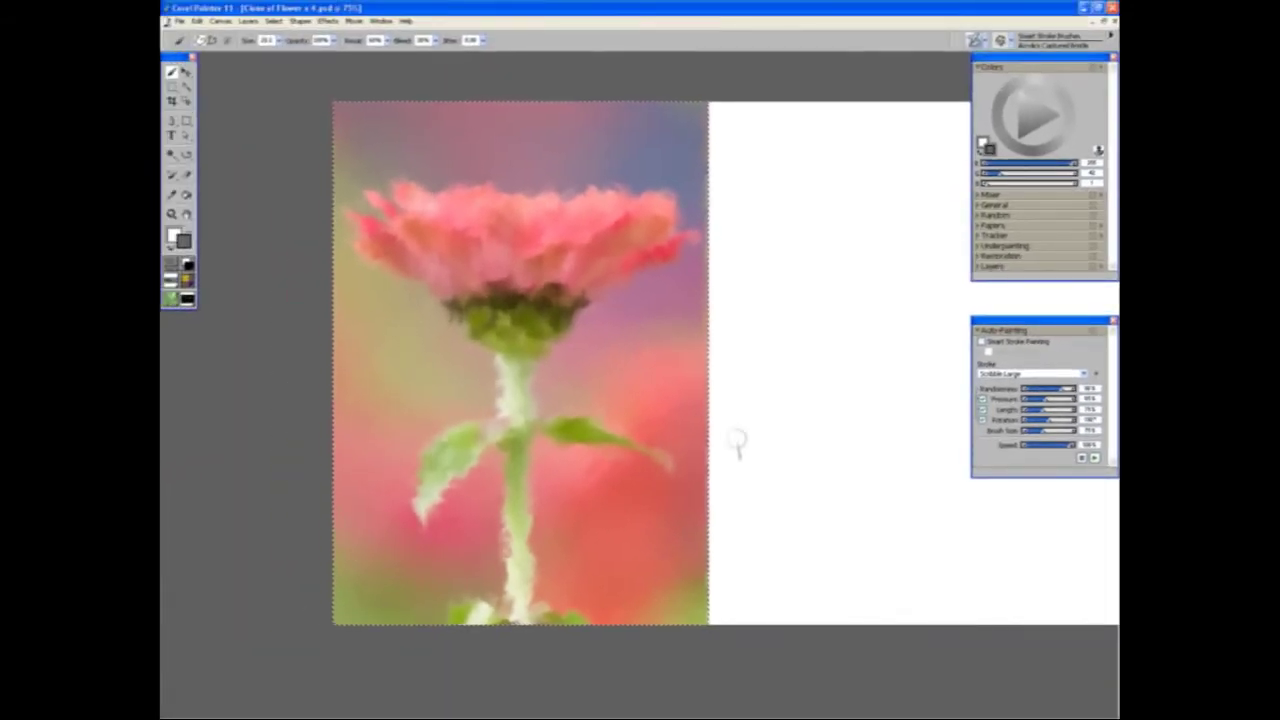
# - Pan to the second flower panel and drag a rectangular selection around it
pyautogui.moveTo(825, 420); pyautogui.dragTo(546, 423)
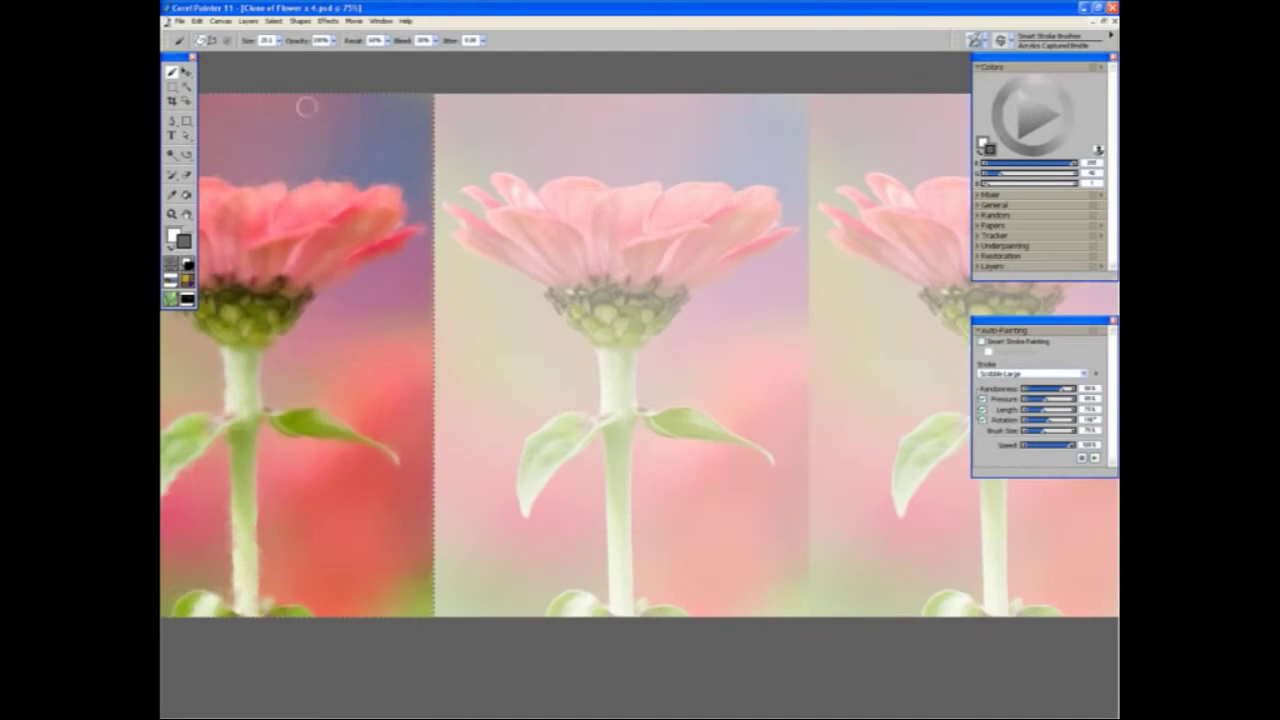
pyautogui.click(171, 89)
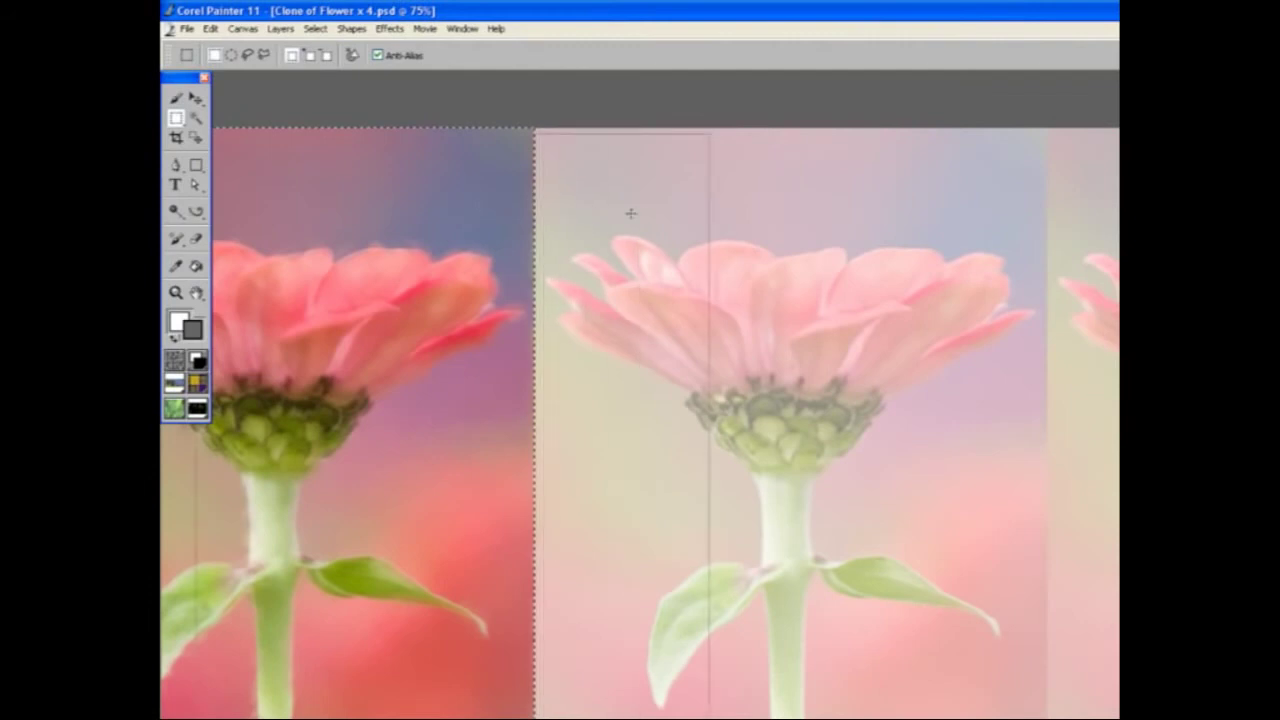
pyautogui.moveTo(631, 213); pyautogui.dragTo(967, 207)
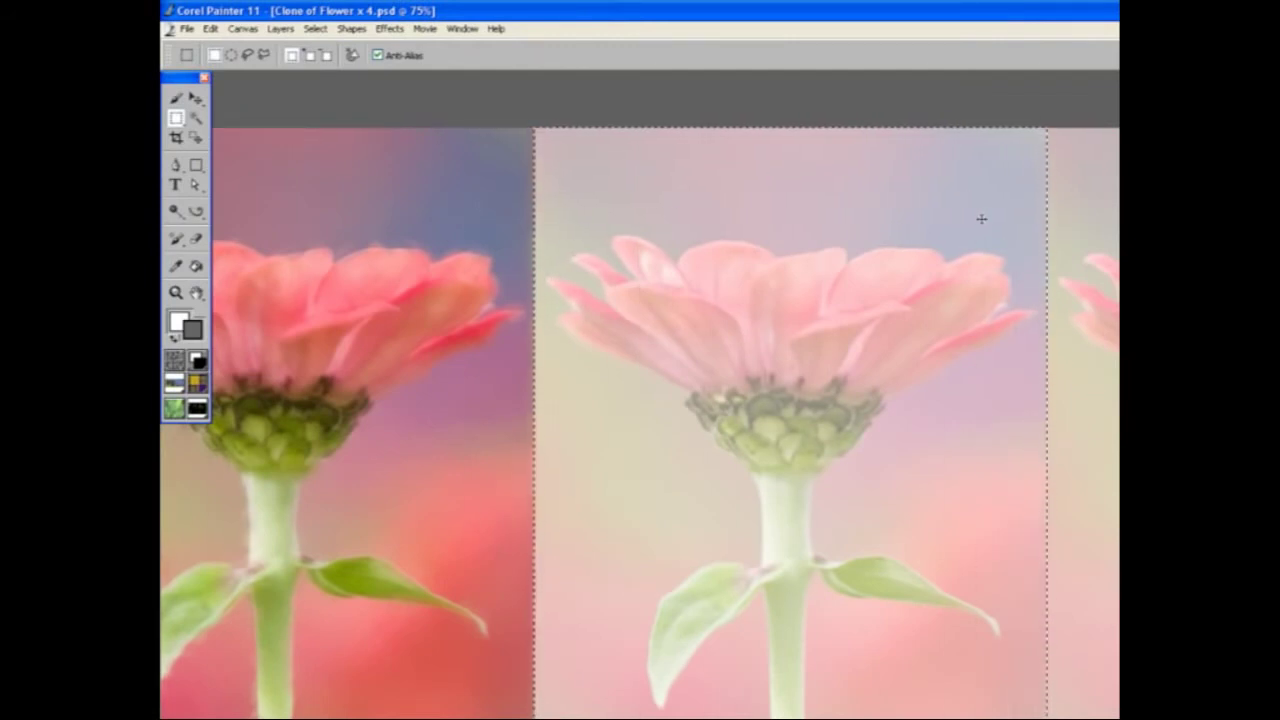
# - Clear the second panel to white and auto-paint it with the Zig Zag stroke
pyautogui.press('Delete')
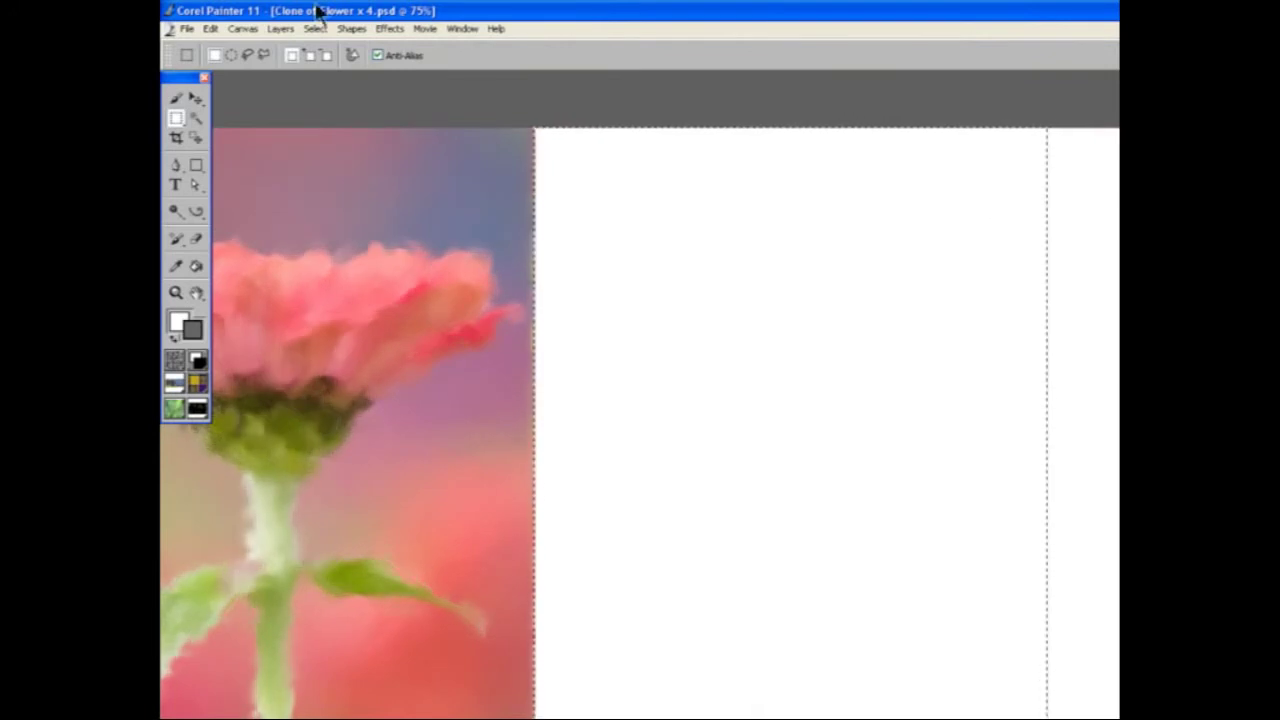
pyautogui.click(172, 75)
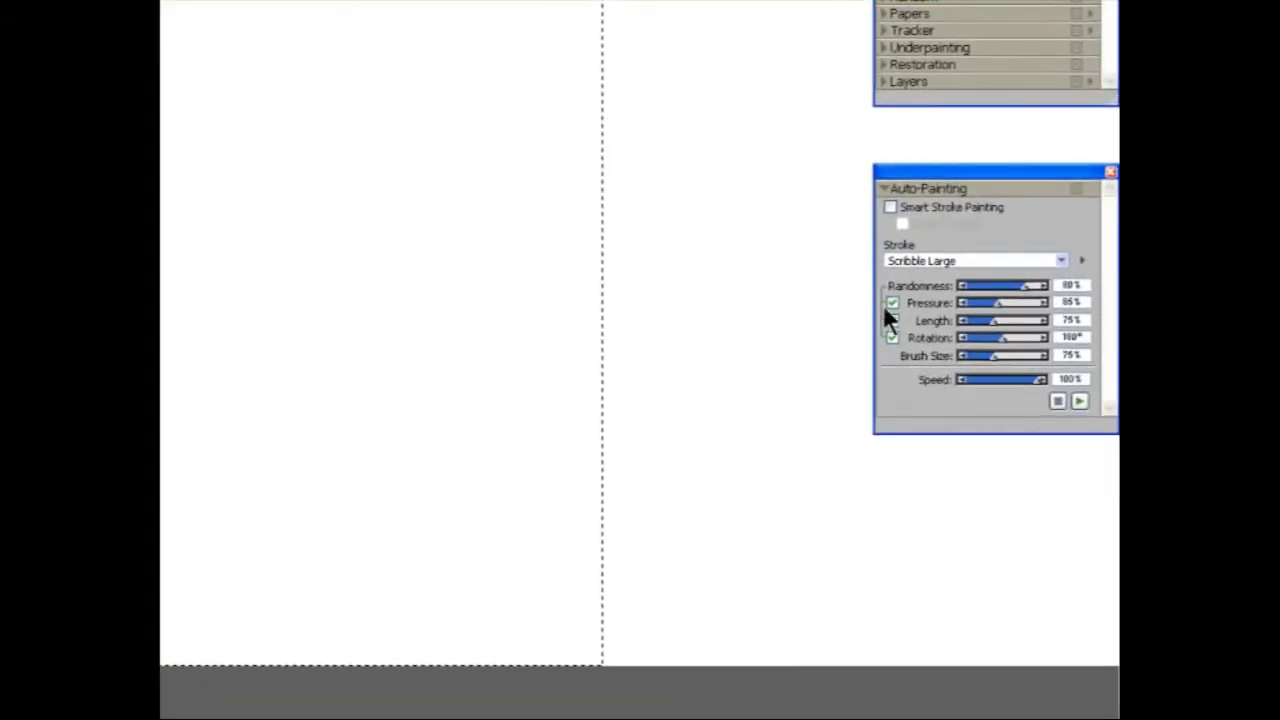
pyautogui.click(995, 258)
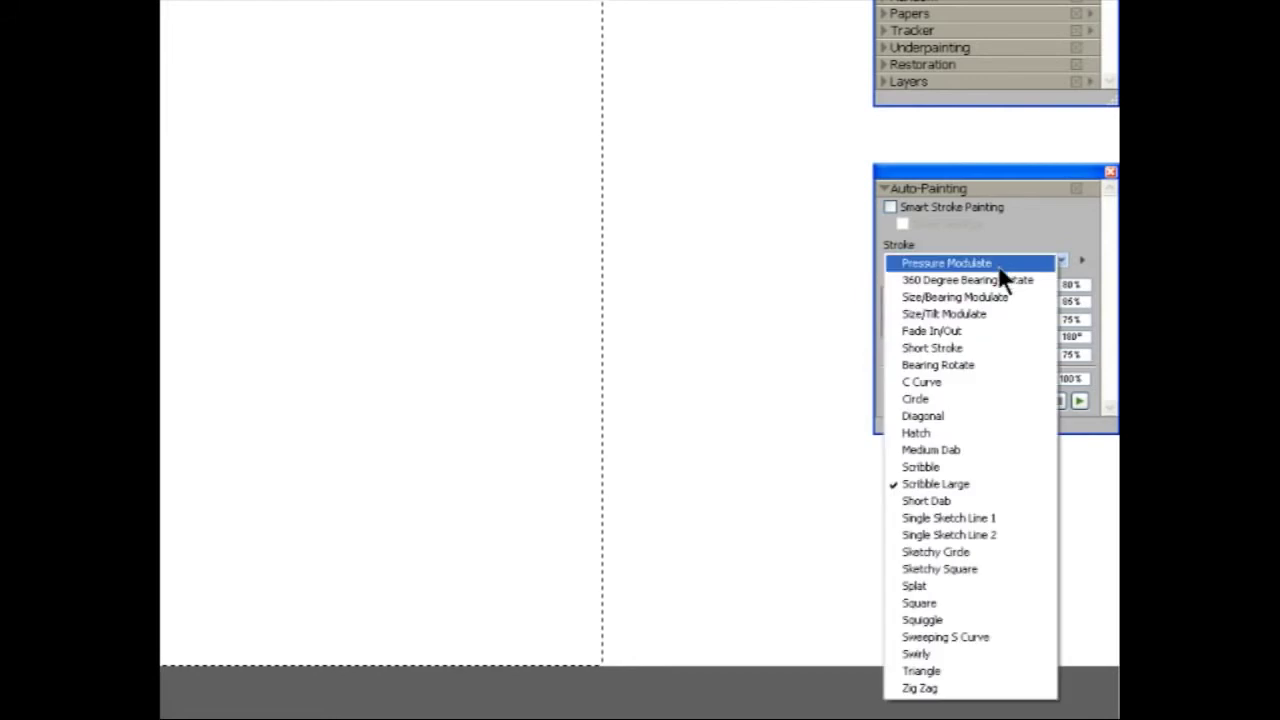
pyautogui.click(940, 690)
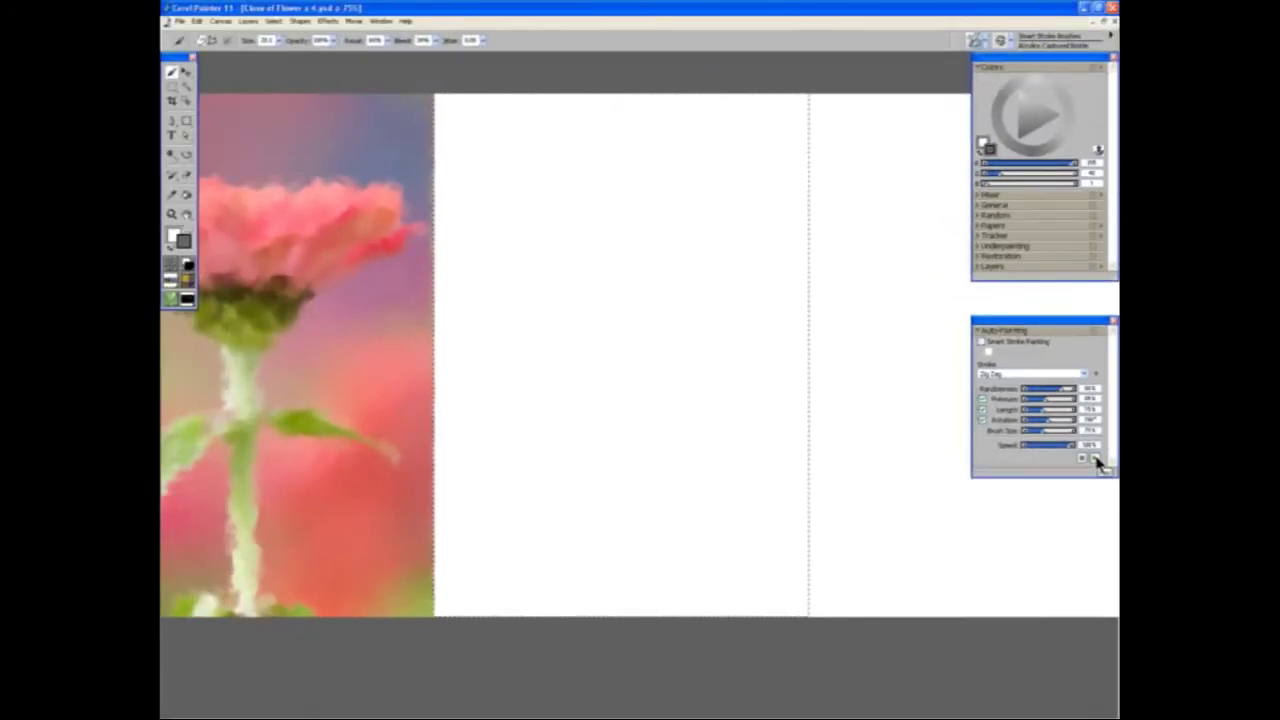
pyautogui.click(1096, 459)
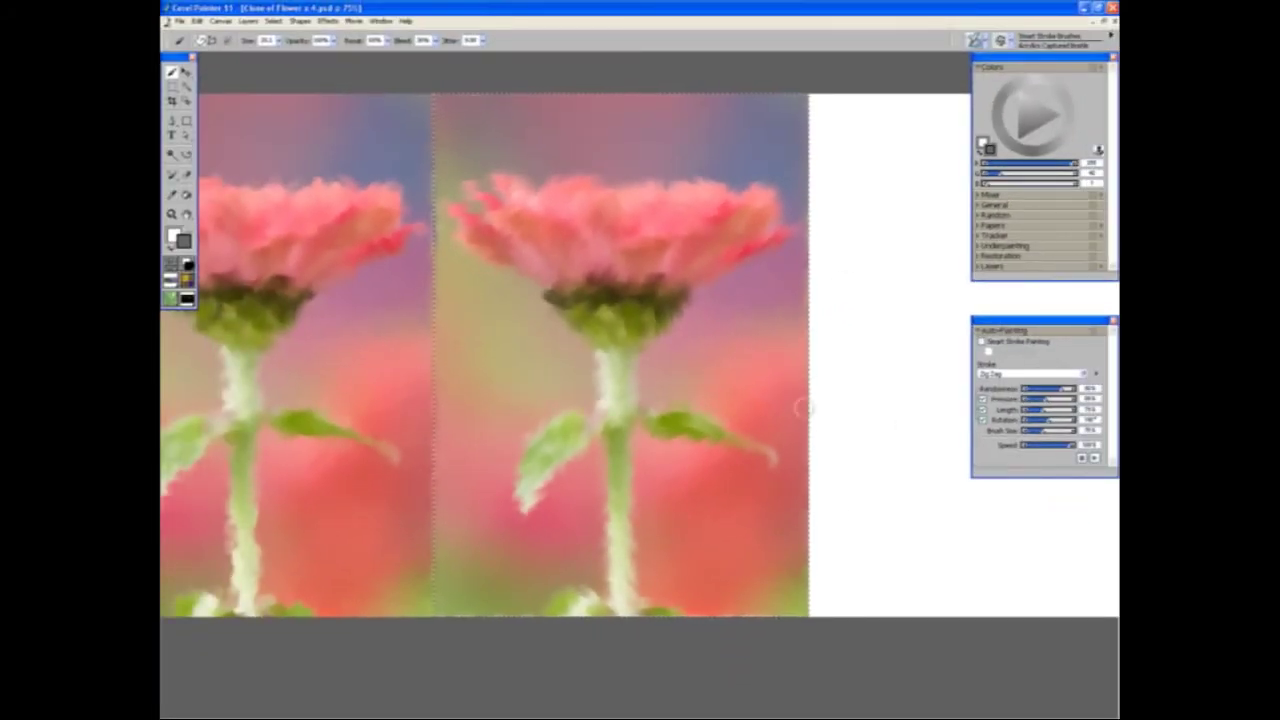
# - Pan right and draw a rectangular selection around the third flower panel
pyautogui.moveTo(873, 428); pyautogui.dragTo(443, 423)
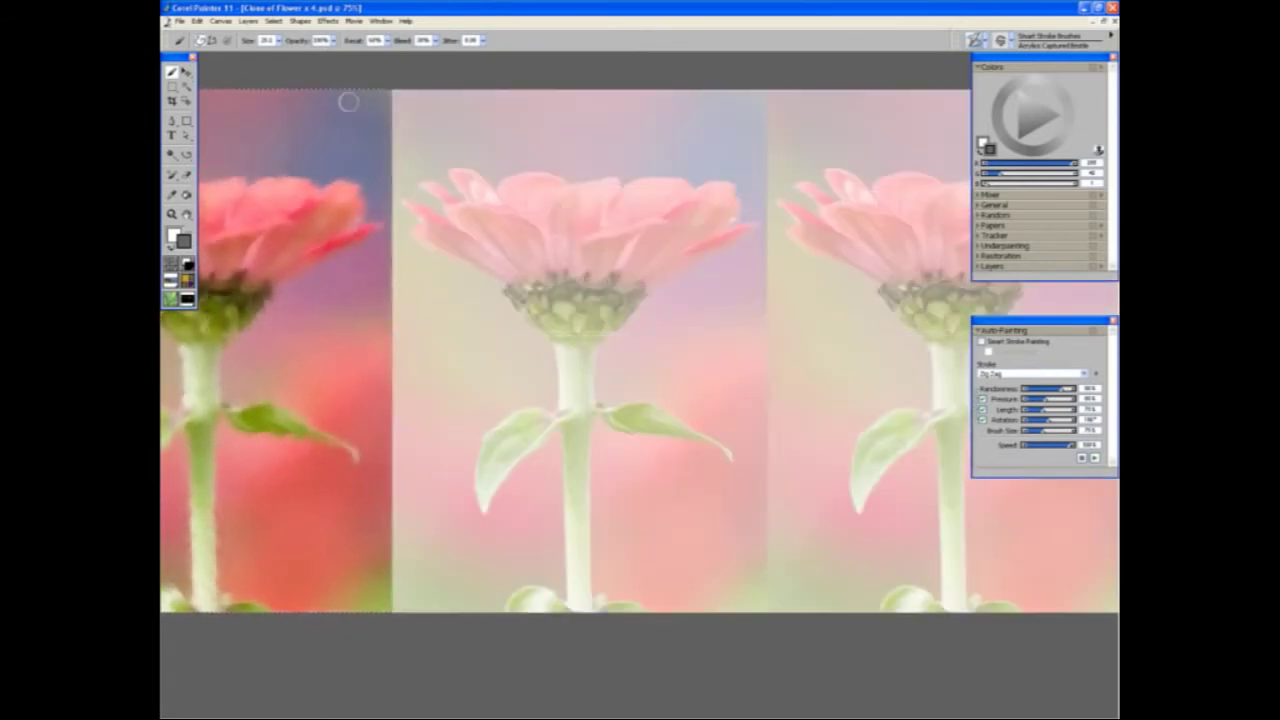
pyautogui.click(174, 88)
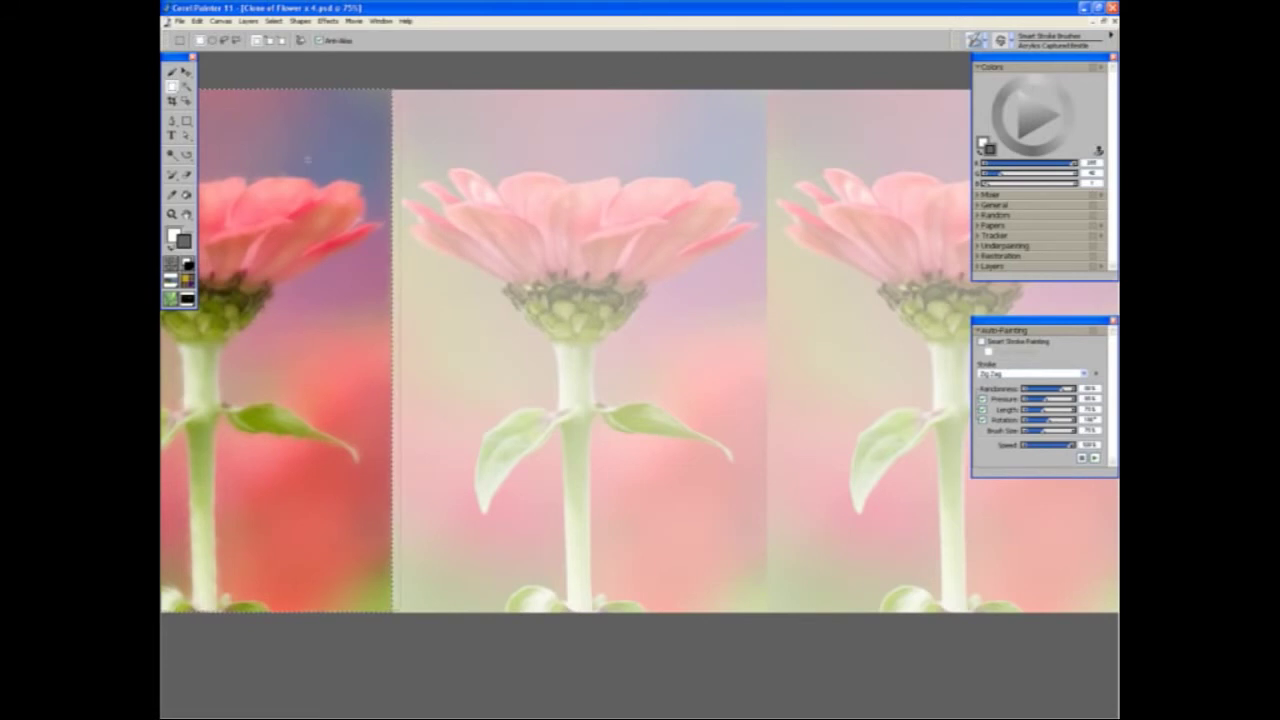
pyautogui.moveTo(393, 90); pyautogui.dragTo(767, 612)
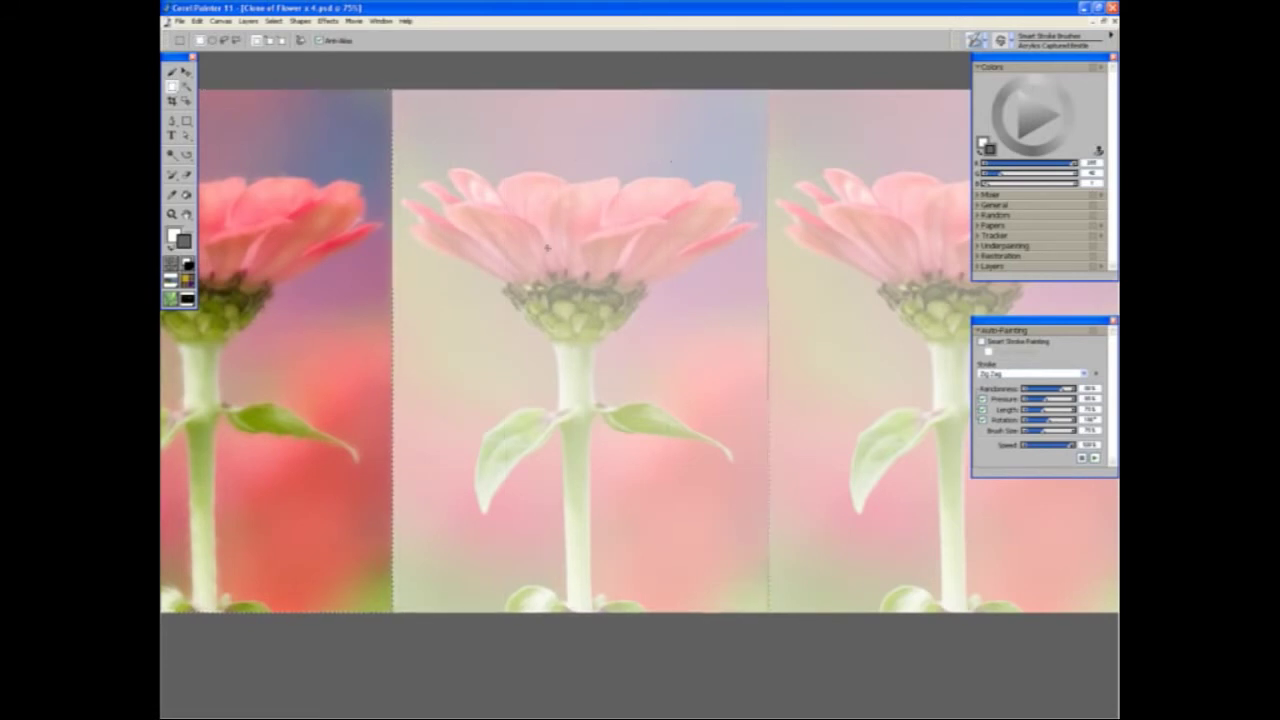
# - Turn Tracing Paper off, enable Smart Stroke Painting and uncheck Smart Settings
pyautogui.hotkey('ctrl', 't')
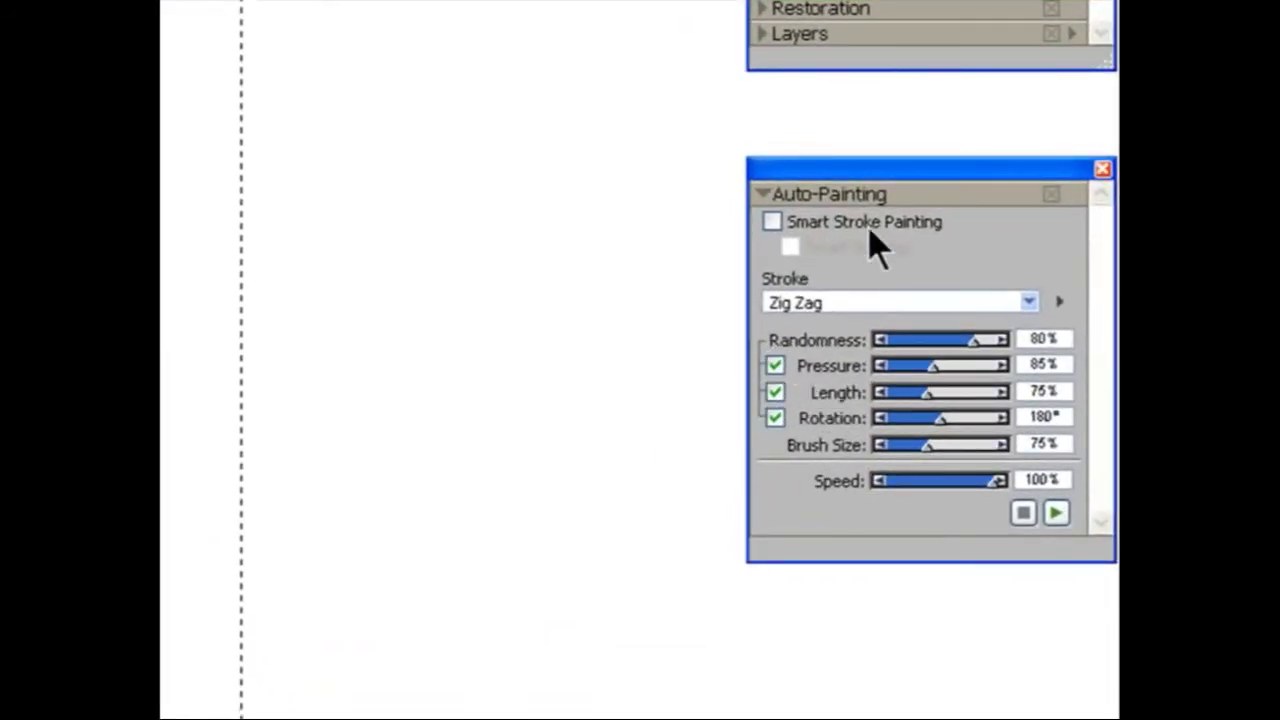
pyautogui.click(773, 223)
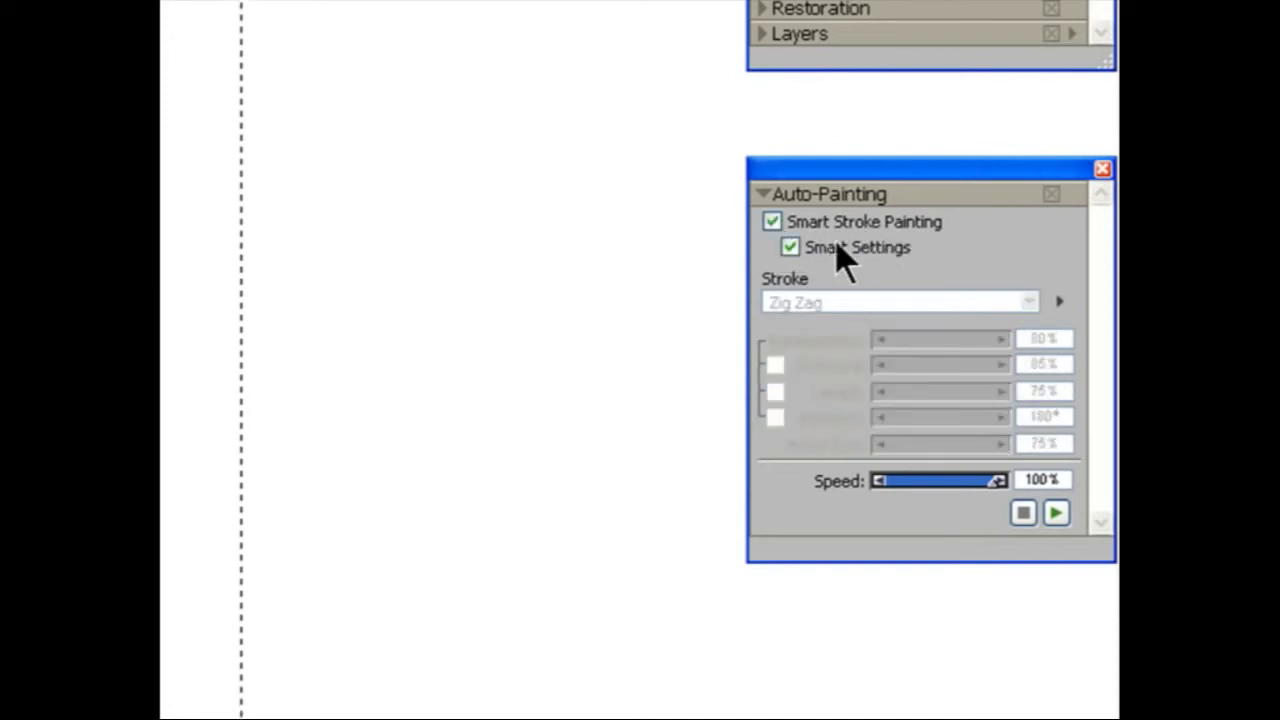
pyautogui.click(792, 248)
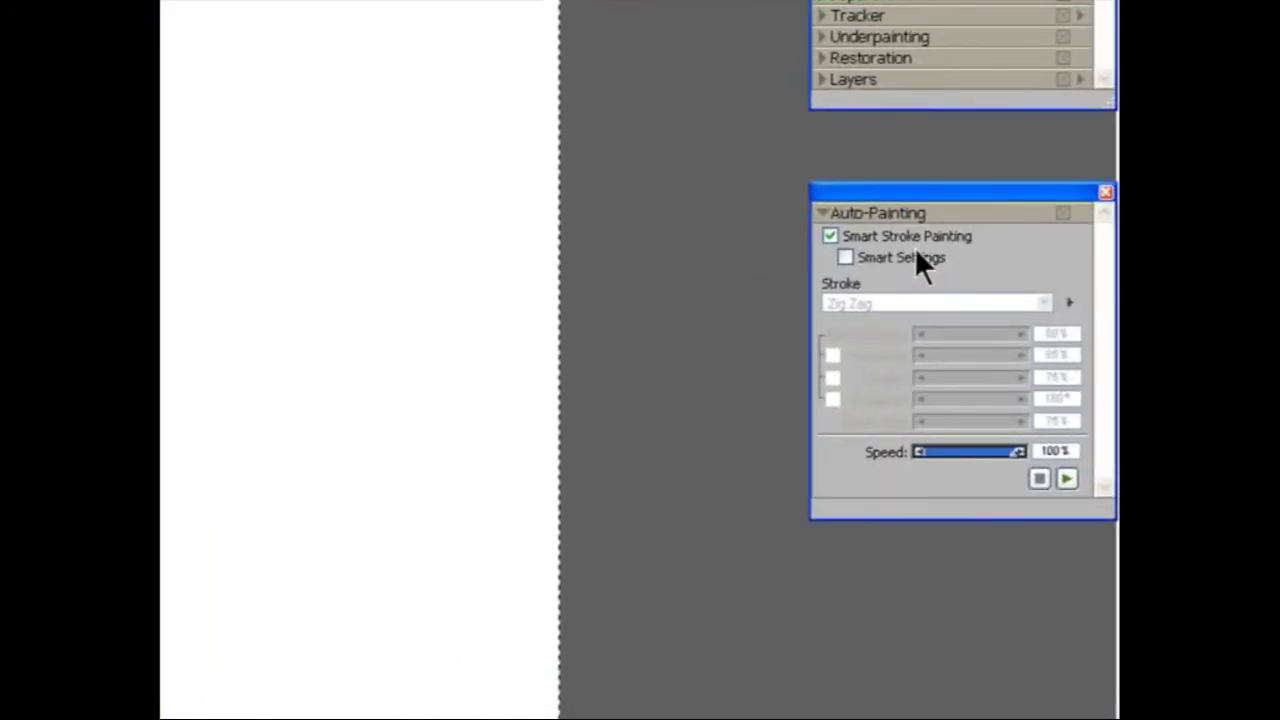
# - Check the Smart Settings box in the Auto-Painting panel
pyautogui.click(846, 258)
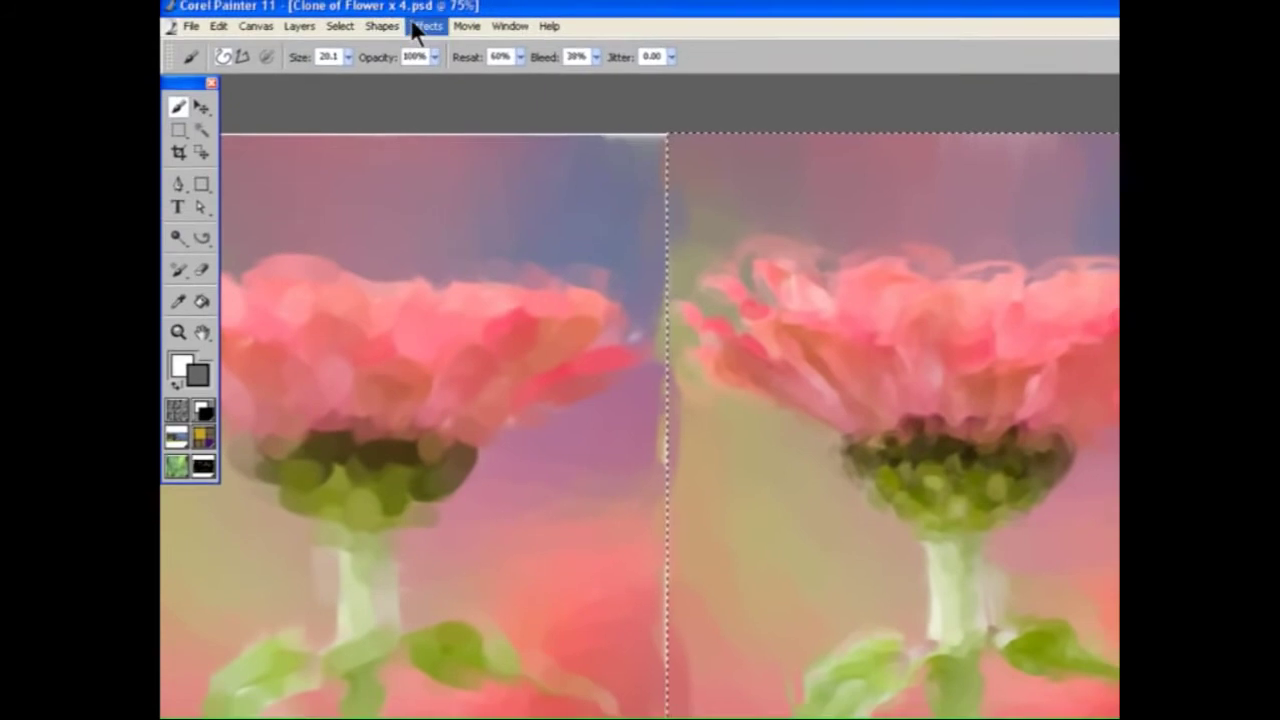
# - Deselect everything with Select > None
pyautogui.click(345, 26)
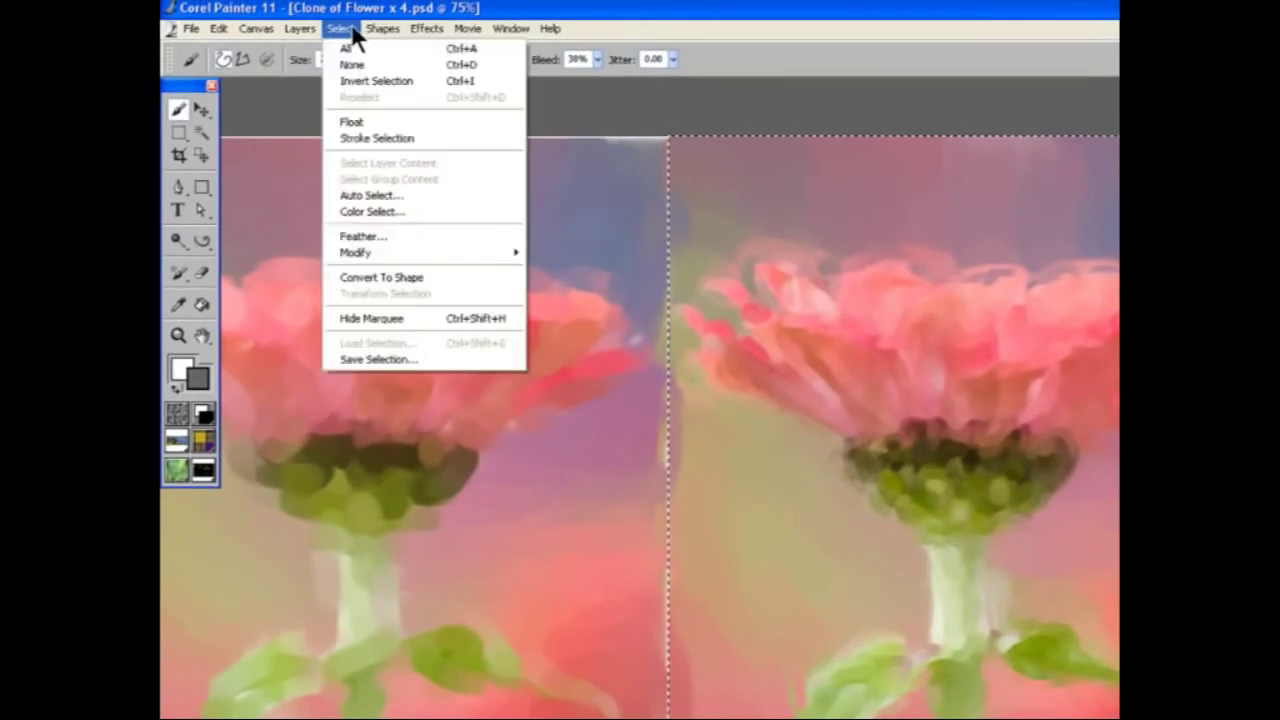
pyautogui.click(364, 66)
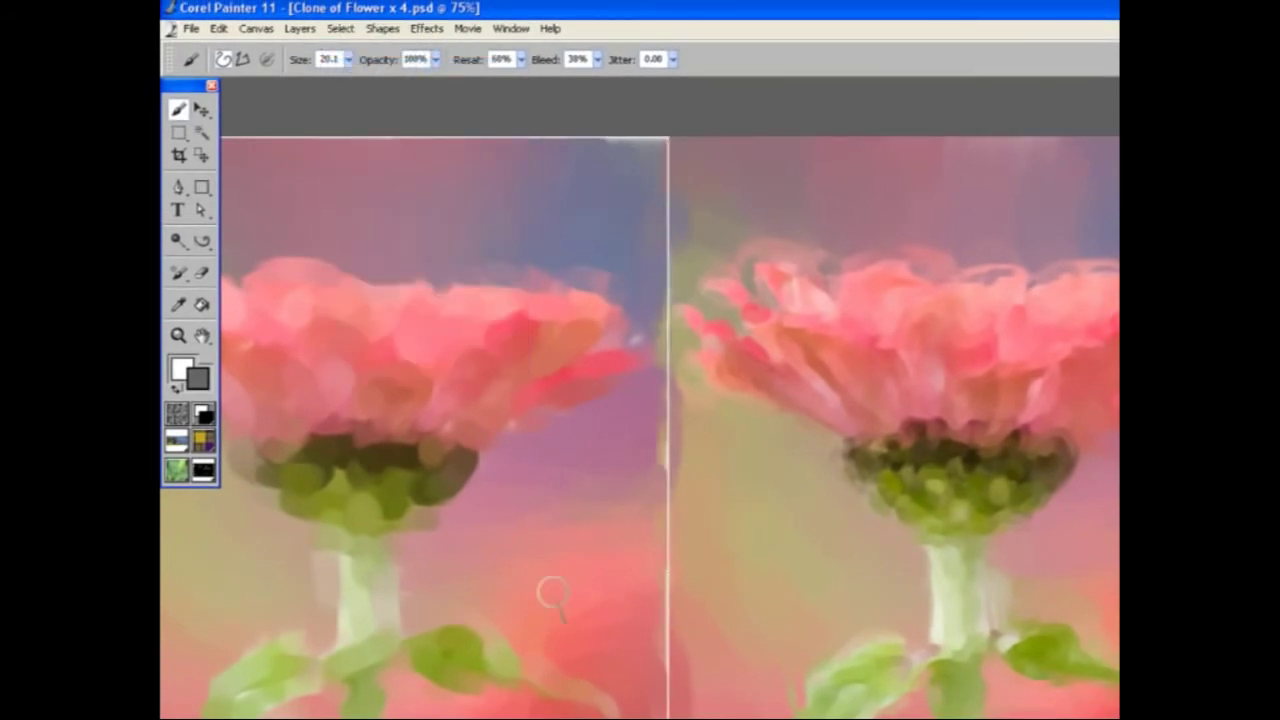